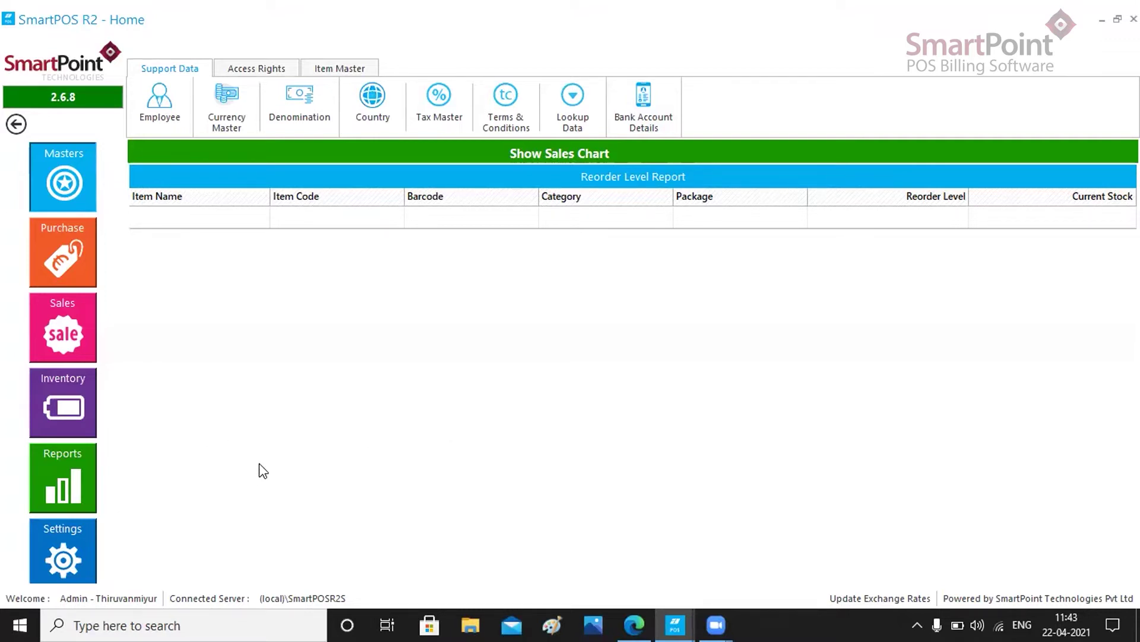
Step: Open the Branch Stock Statement for the Thiruvanmiyur branch and review its item and stock columns
{"action": "left_click", "coordinate": [71, 410]}
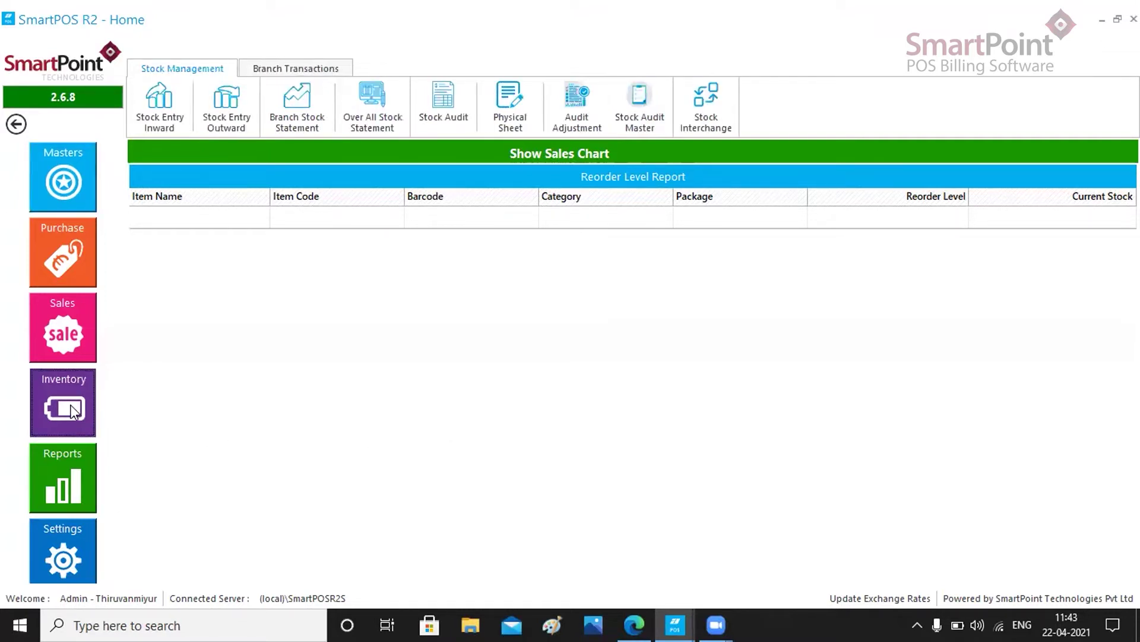
{"action": "left_click", "coordinate": [307, 130]}
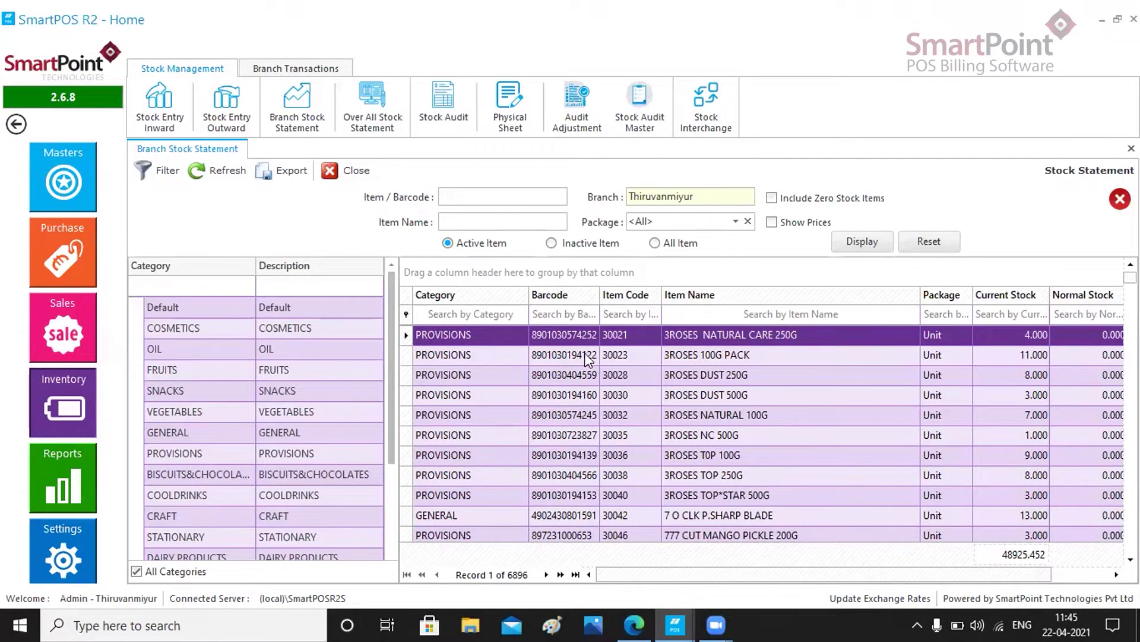
{"action": "mouse_move", "coordinate": [1130, 277]}
{"action": "left_mouse_down"}
{"action": "mouse_move", "coordinate": [1130, 312]}
{"action": "mouse_move", "coordinate": [1131, 277]}
{"action": "left_mouse_up"}
{"action": "left_click_drag", "start_coordinate": [632, 578], "coordinate": [729, 586]}
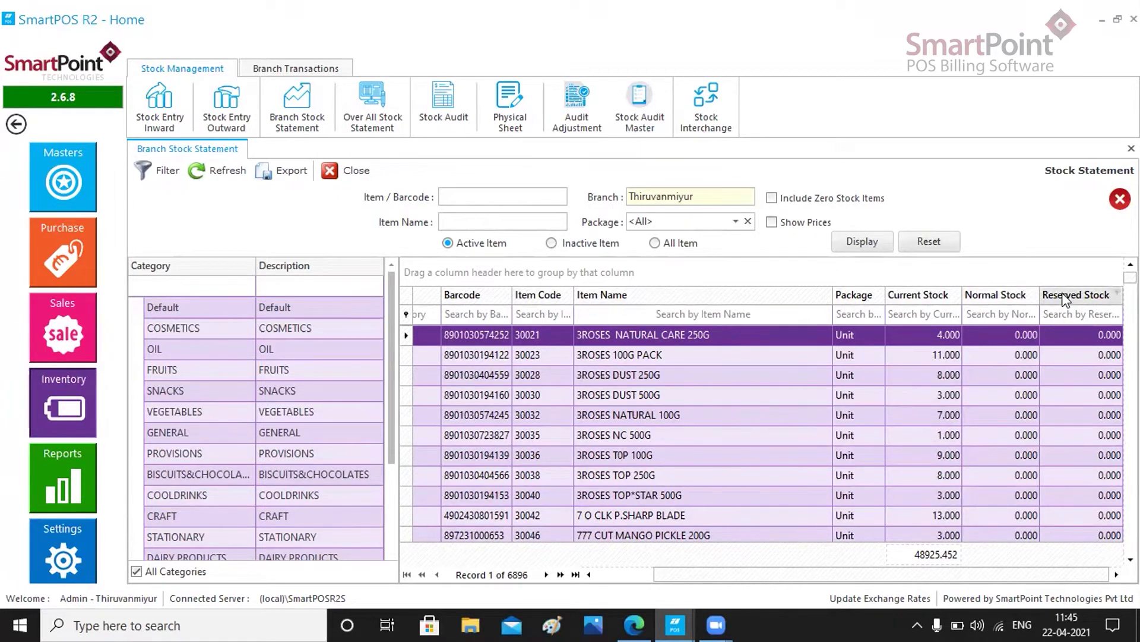
{"action": "left_click_drag", "start_coordinate": [924, 575], "coordinate": [809, 582]}
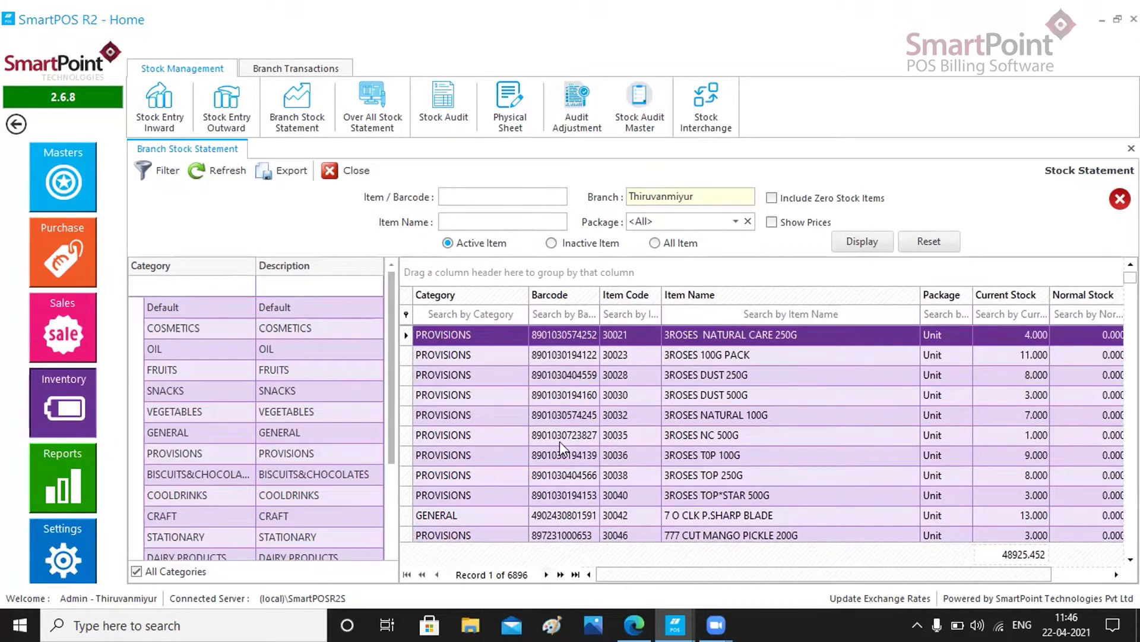
Step: Display the stock statement for inactive items only, followed by the statement for all items
{"action": "left_click", "coordinate": [552, 244]}
{"action": "left_click", "coordinate": [851, 245]}
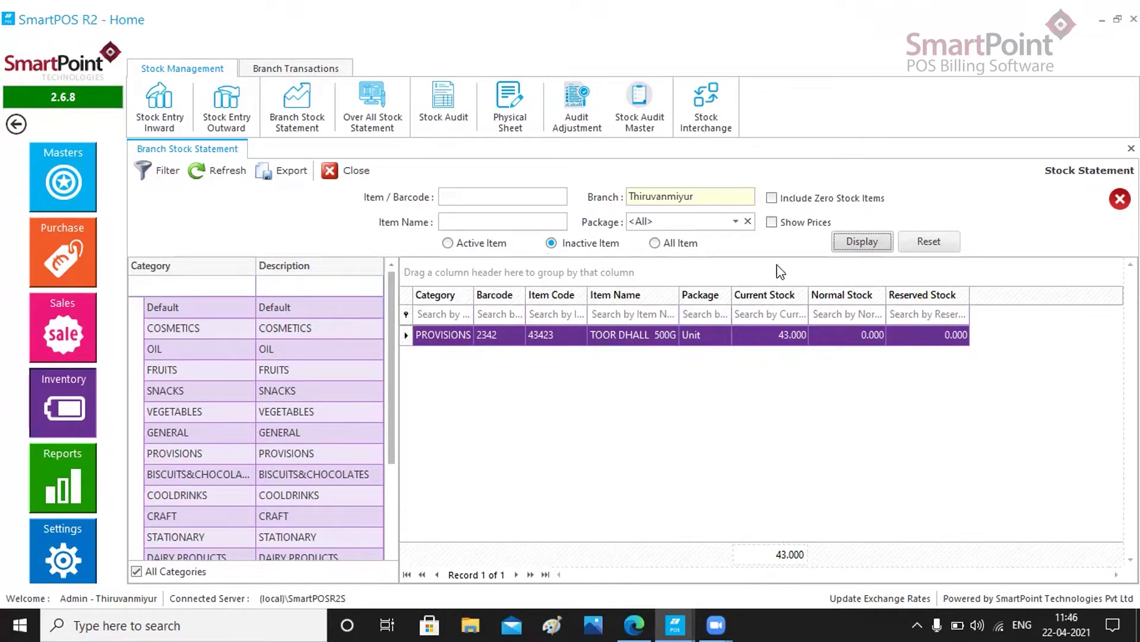
{"action": "left_click", "coordinate": [655, 243]}
{"action": "left_click", "coordinate": [844, 242]}
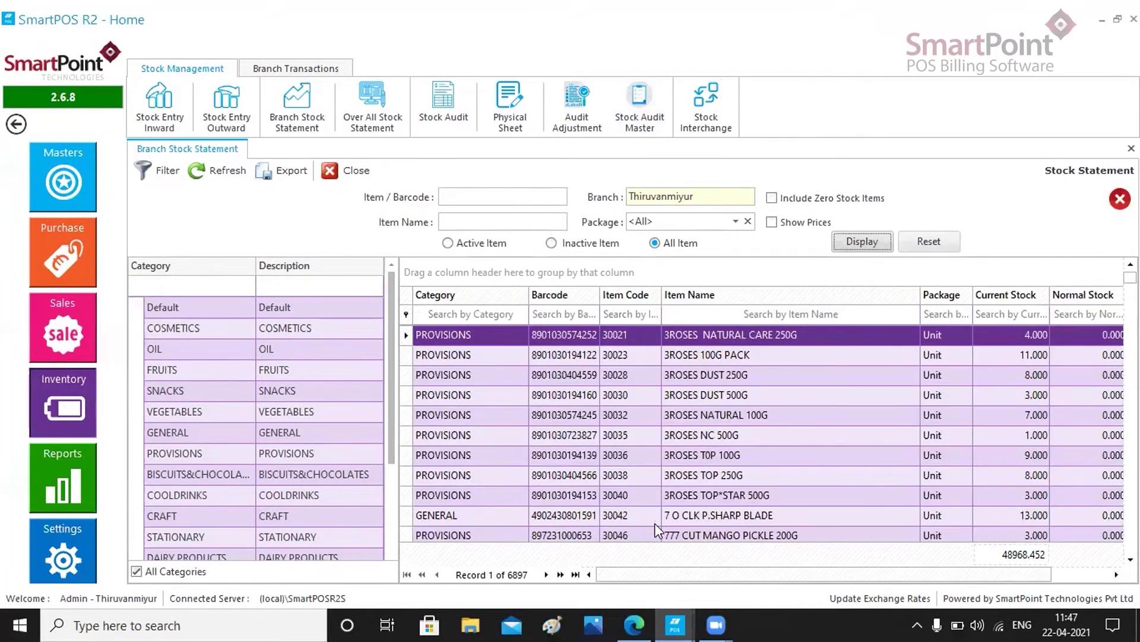
Step: Redisplay the stock statement with prices and zero stock items included, and review the retail and wholesale price columns
{"action": "left_click", "coordinate": [773, 223]}
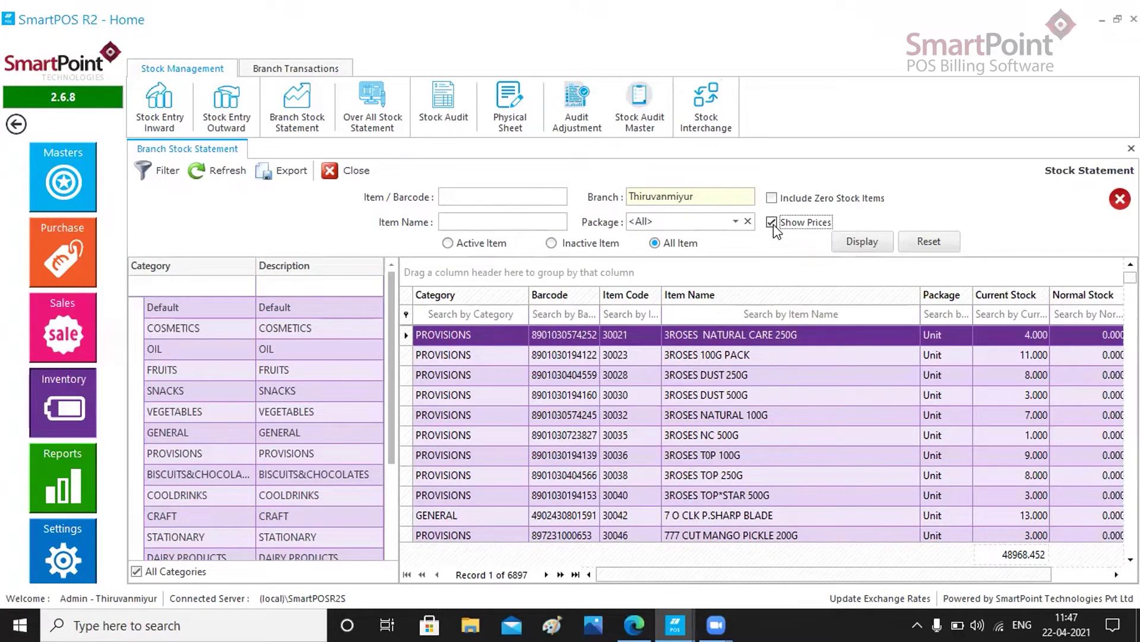
{"action": "left_click", "coordinate": [773, 198]}
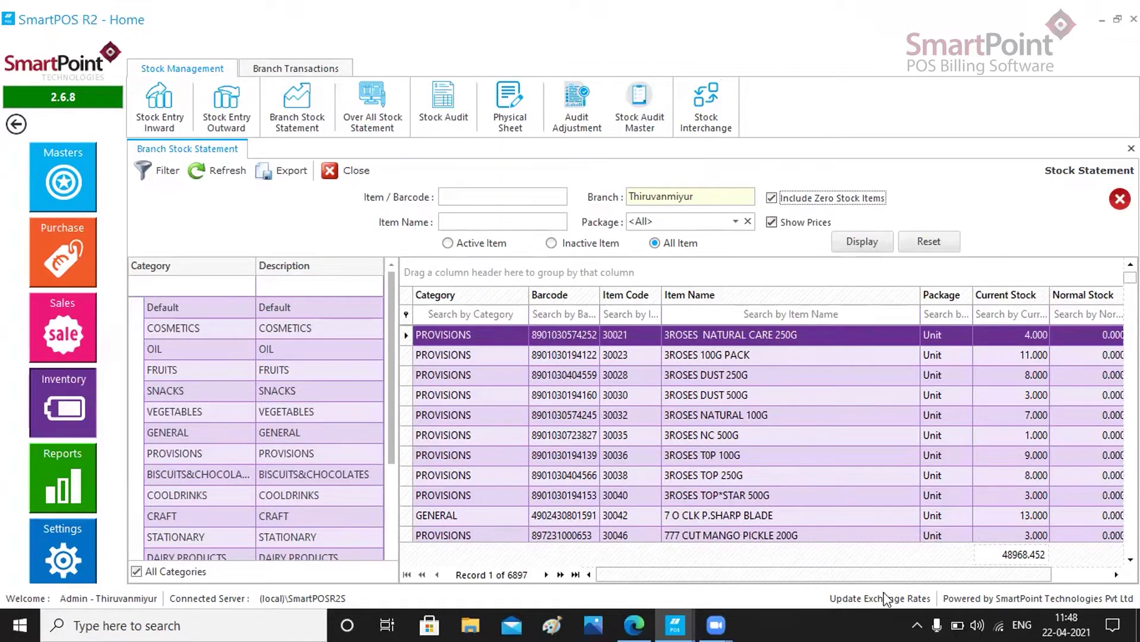
{"action": "left_click", "coordinate": [872, 247]}
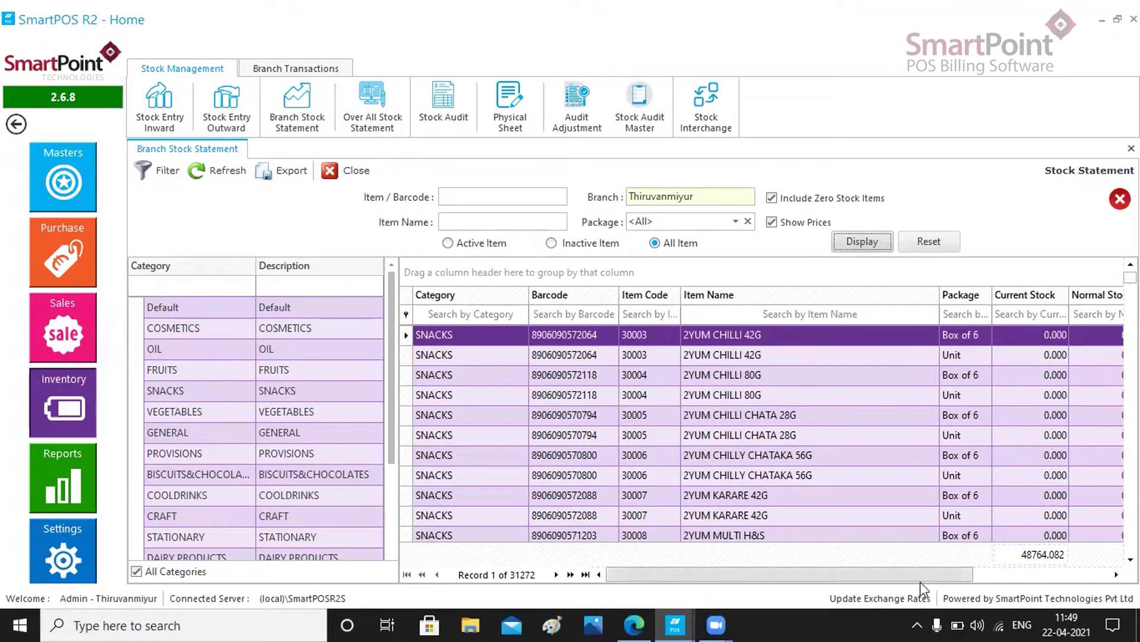
{"action": "left_click_drag", "start_coordinate": [924, 573], "coordinate": [1095, 571]}
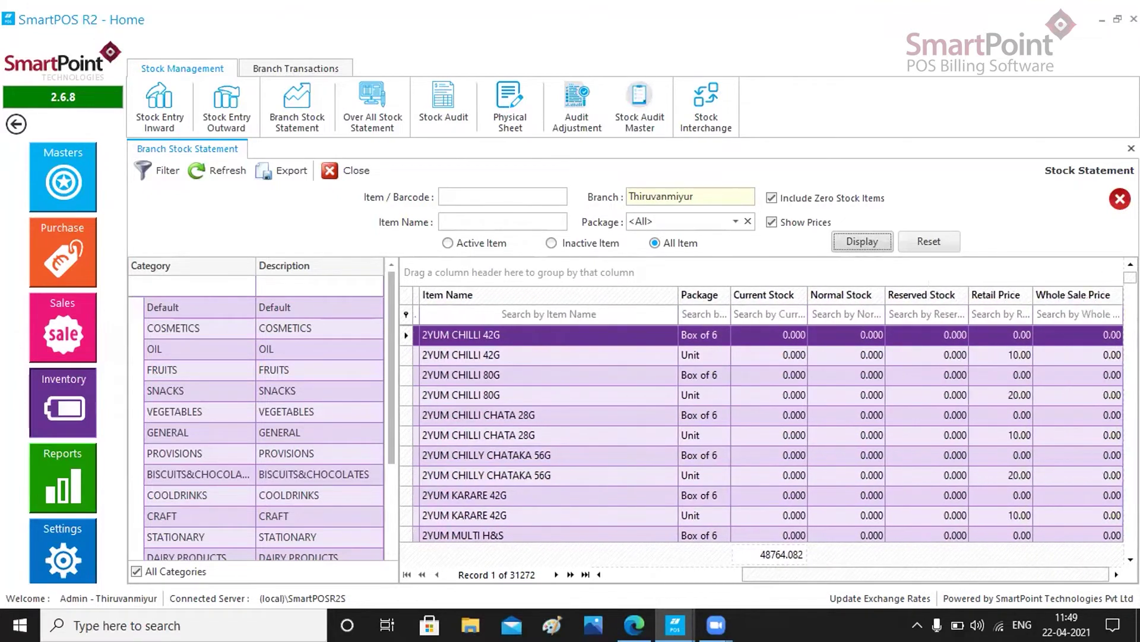
{"action": "scroll", "coordinate": [766, 434], "scroll_direction": "down", "scroll_amount": 3}
{"action": "scroll", "coordinate": [766, 433], "scroll_direction": "up", "scroll_amount": 3}
{"action": "left_click_drag", "start_coordinate": [930, 576], "coordinate": [746, 580]}
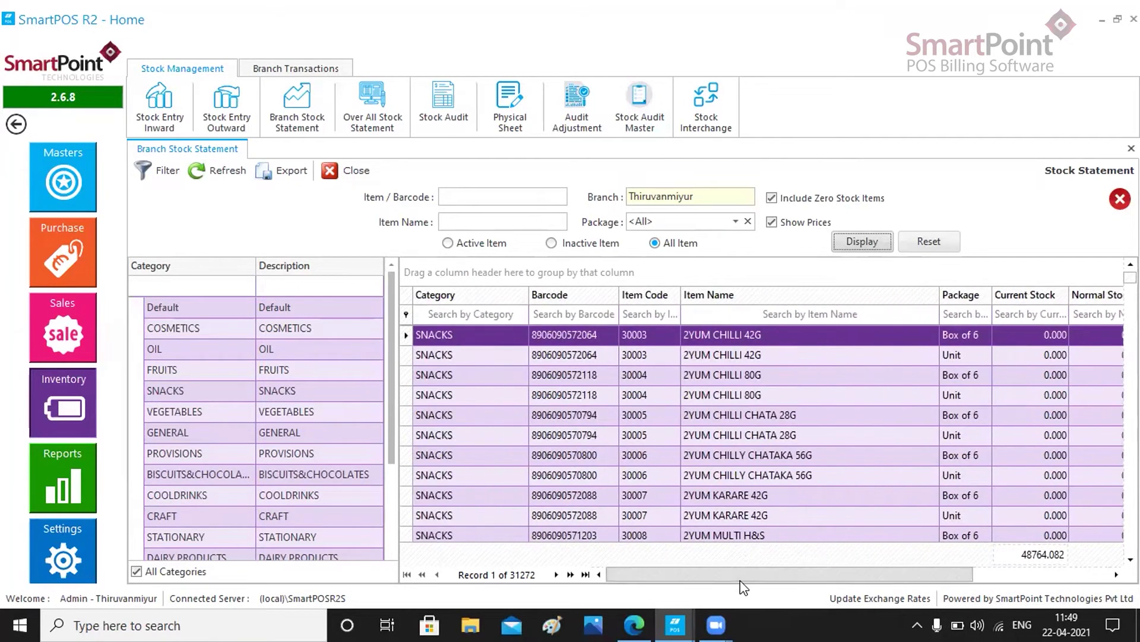
Step: Look up the stock of the item with code 30008 in the branch statement
{"action": "left_click", "coordinate": [518, 197]}
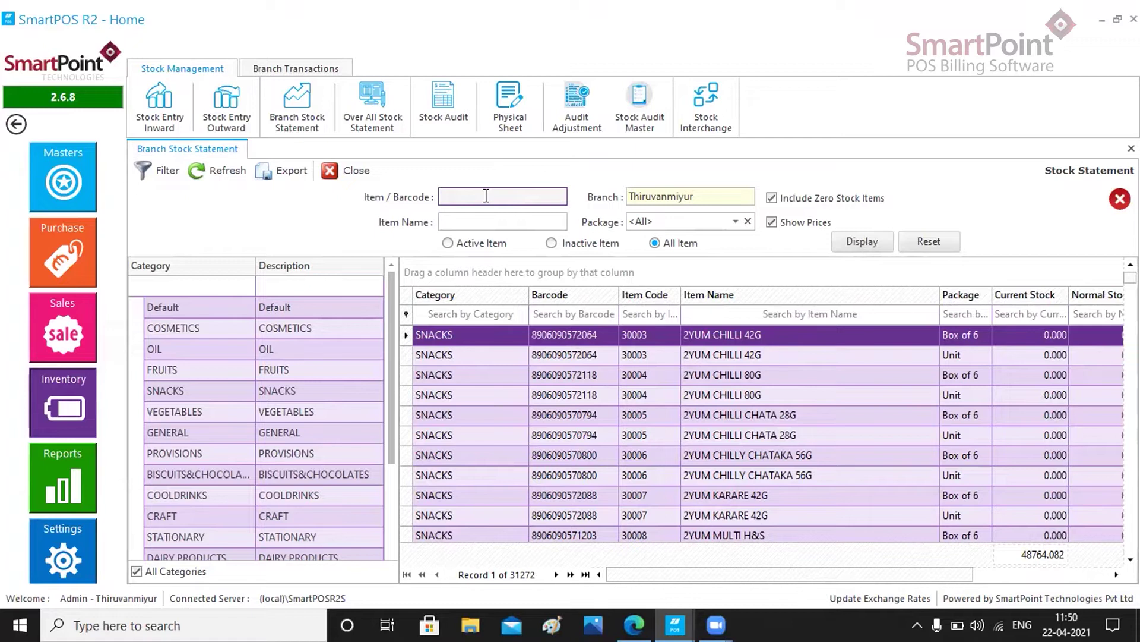
{"action": "type", "text": "30008"}
{"action": "left_click", "coordinate": [854, 240]}
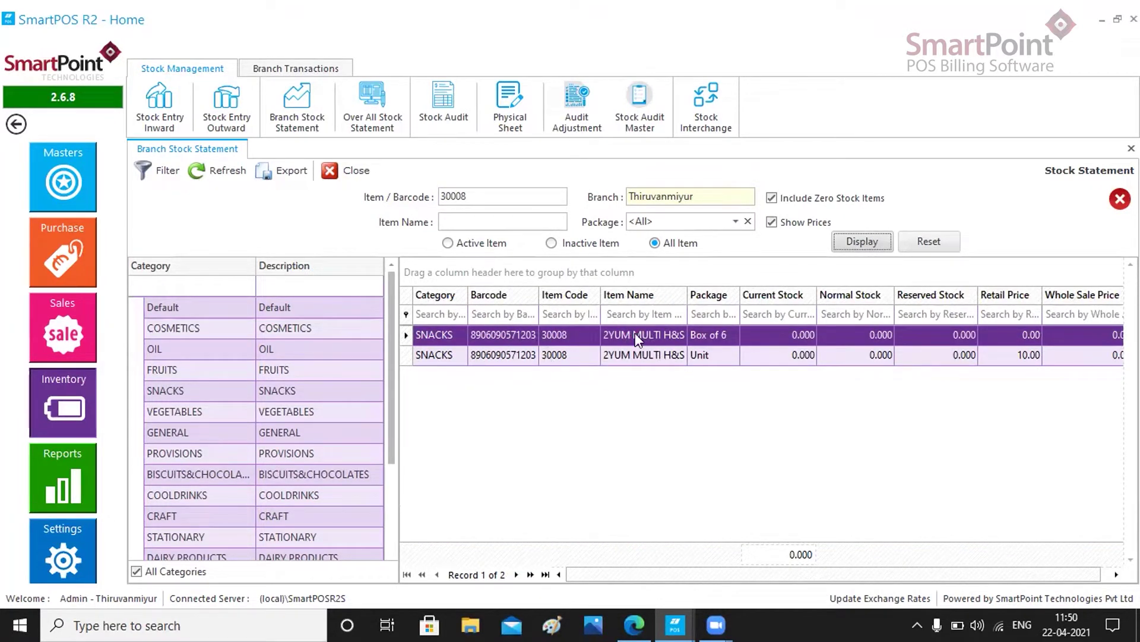
Step: Clear the item code filter and look up the stock of the item named radish
{"action": "double_click", "coordinate": [498, 196]}
{"action": "key", "text": "BackSpace"}
{"action": "left_click", "coordinate": [495, 222]}
{"action": "type", "text": "radis"}
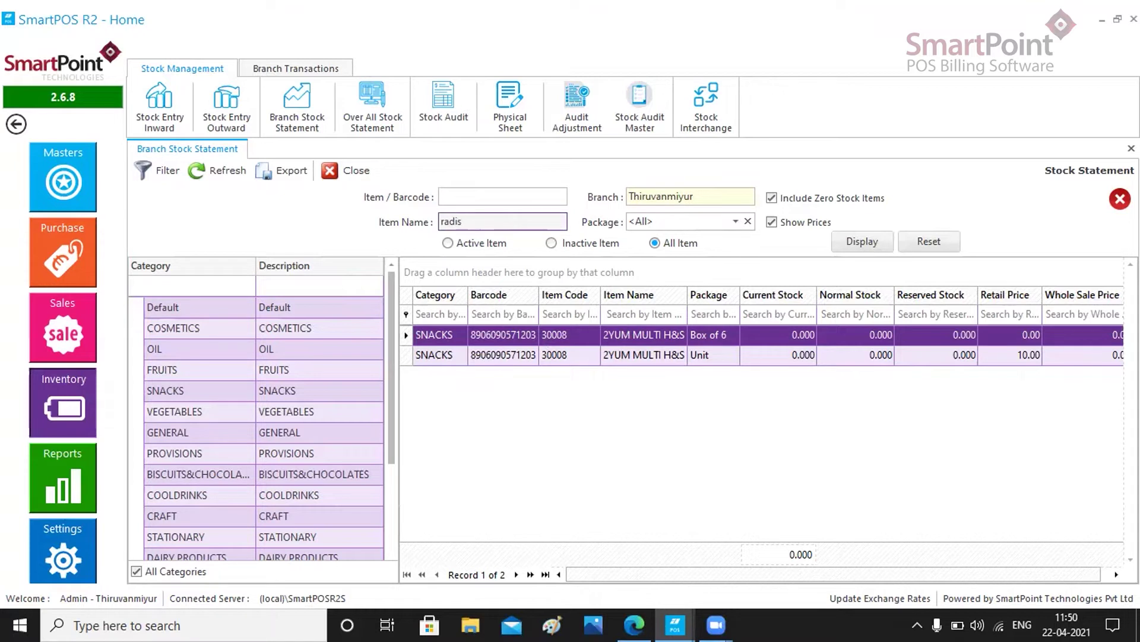
{"action": "type", "text": "h"}
{"action": "left_click", "coordinate": [851, 243]}
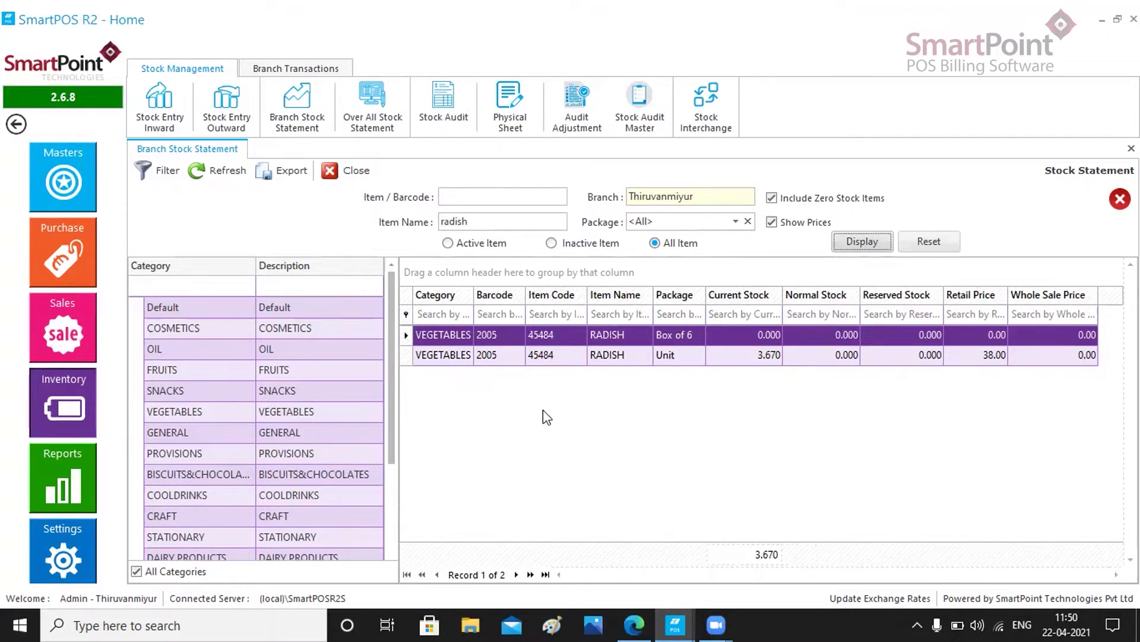
Step: Clear the item name filter and display the stock of the SNACKS category only instead of all categories
{"action": "scroll", "coordinate": [393, 369], "scroll_direction": "down", "scroll_amount": 1}
{"action": "left_click_drag", "start_coordinate": [393, 368], "coordinate": [380, 319]}
{"action": "left_click", "coordinate": [137, 572]}
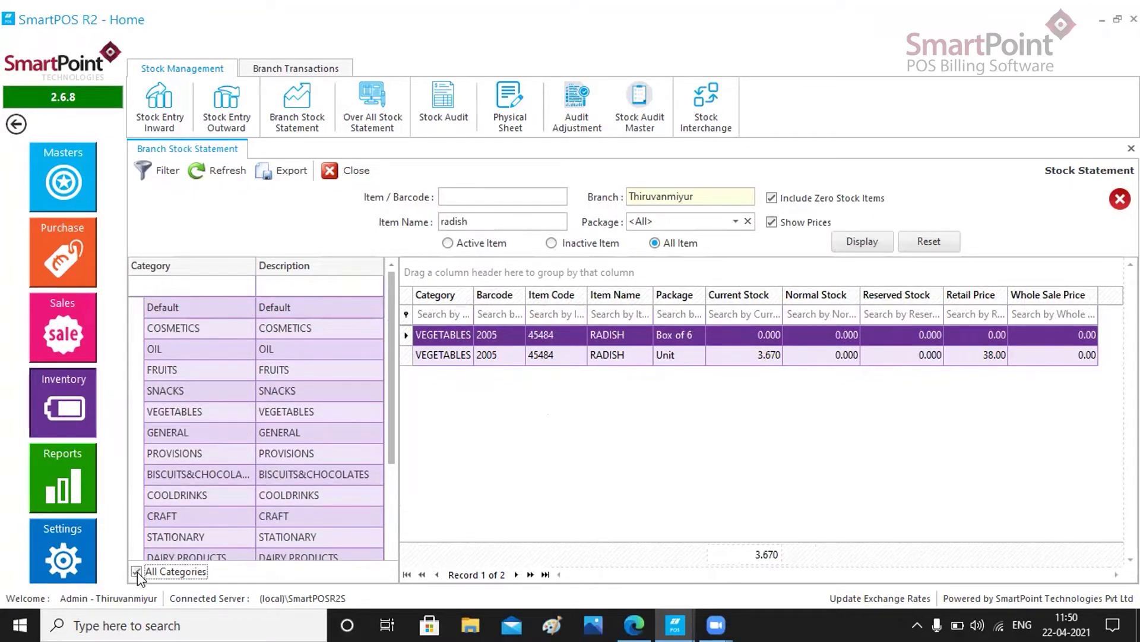
{"action": "left_click", "coordinate": [180, 395]}
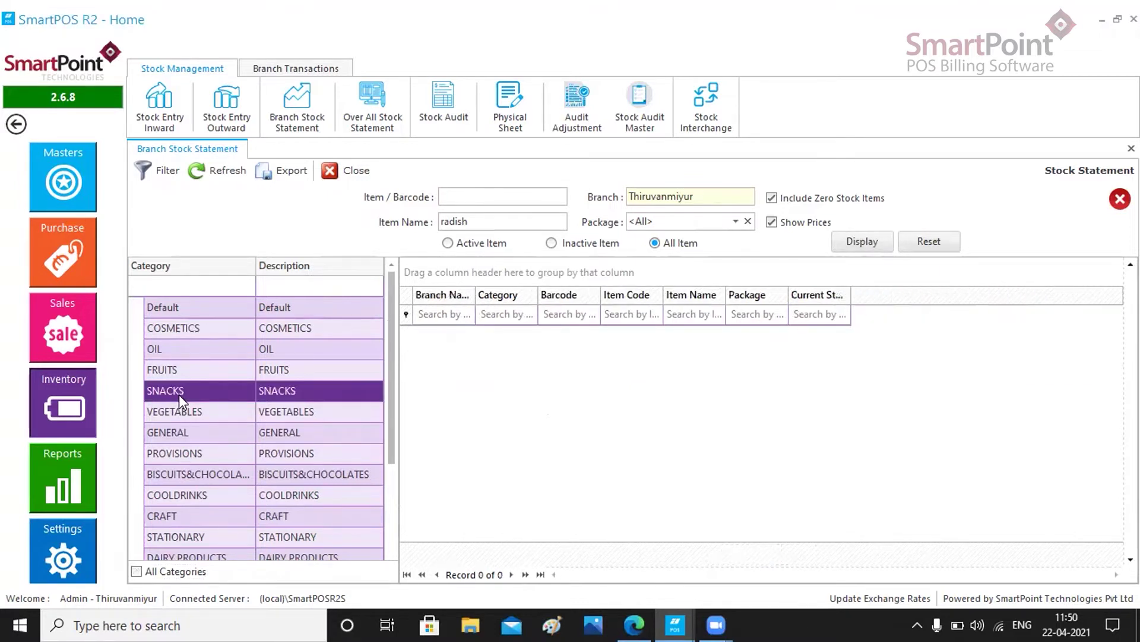
{"action": "double_click", "coordinate": [492, 221]}
{"action": "key", "text": "BackSpace"}
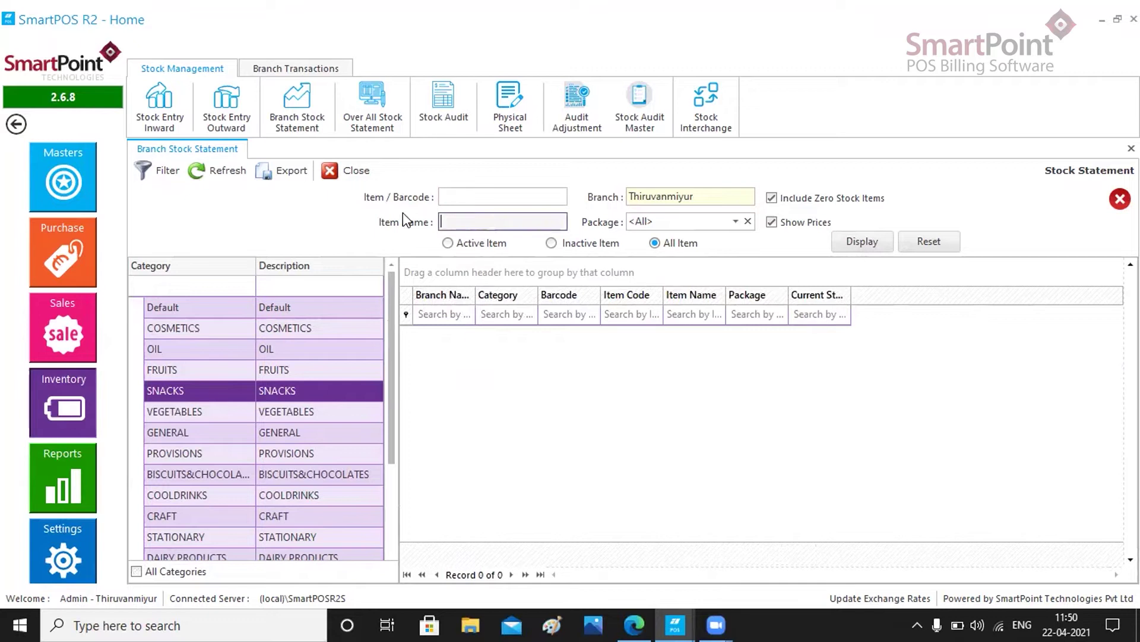
{"action": "left_click", "coordinate": [860, 243]}
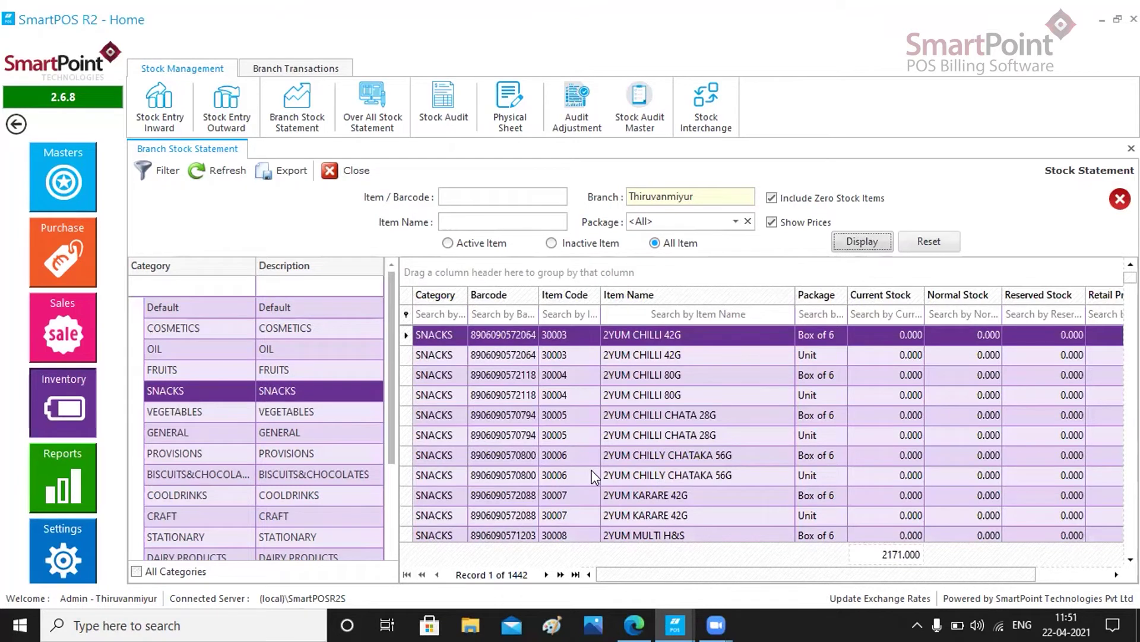
{"action": "left_click", "coordinate": [304, 409]}
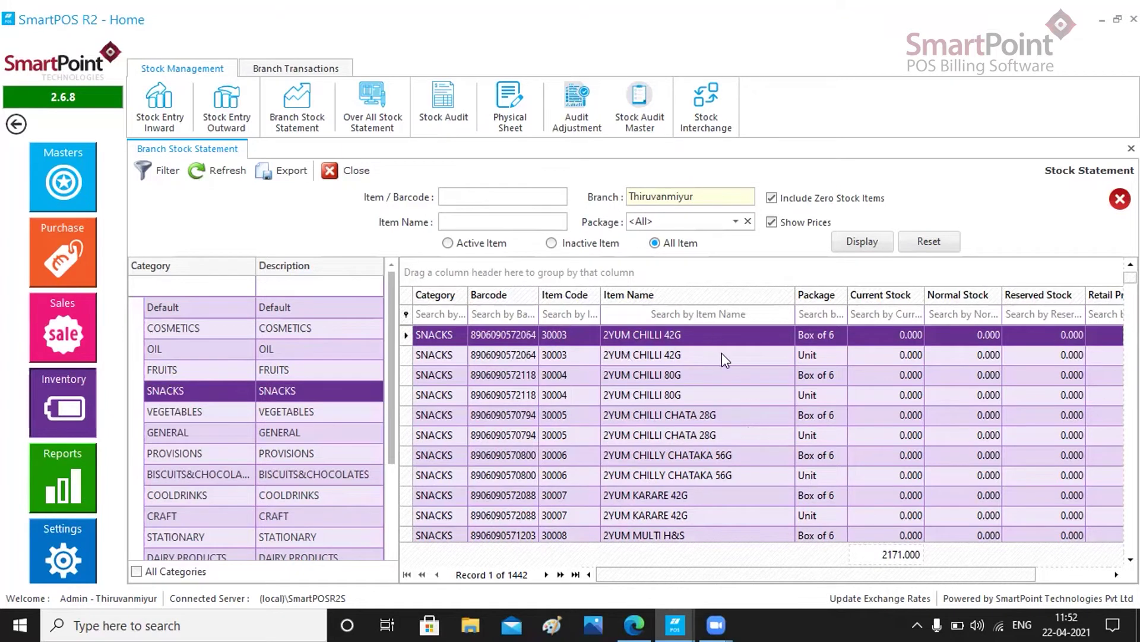
Step: Open the Item Movement Report from the inventory reports
{"action": "left_click", "coordinate": [55, 466]}
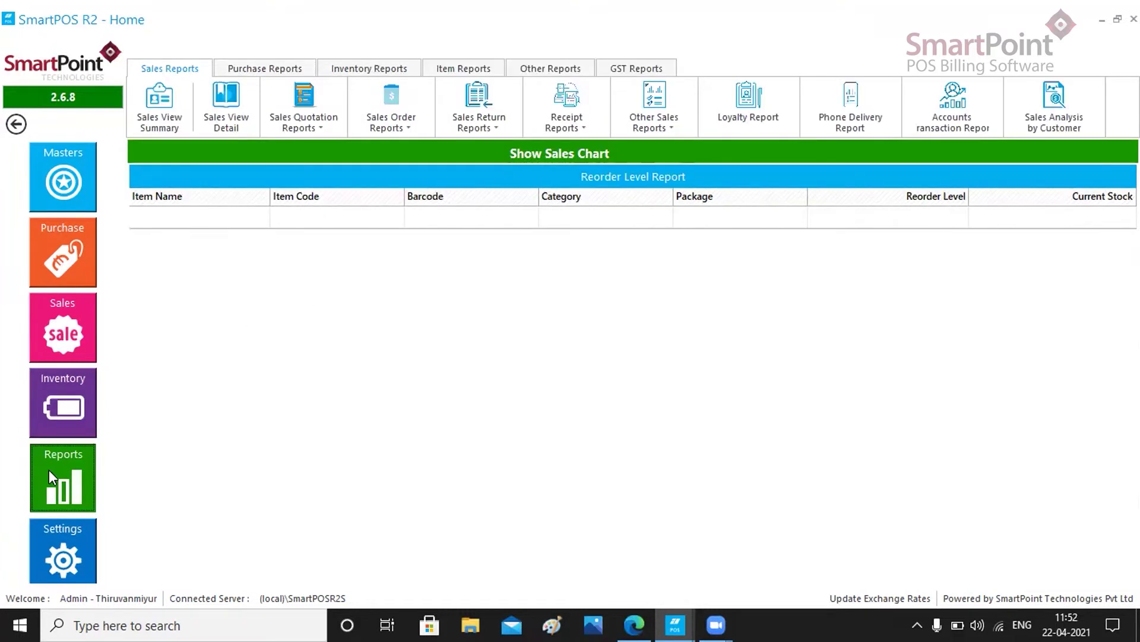
{"action": "left_click", "coordinate": [366, 73]}
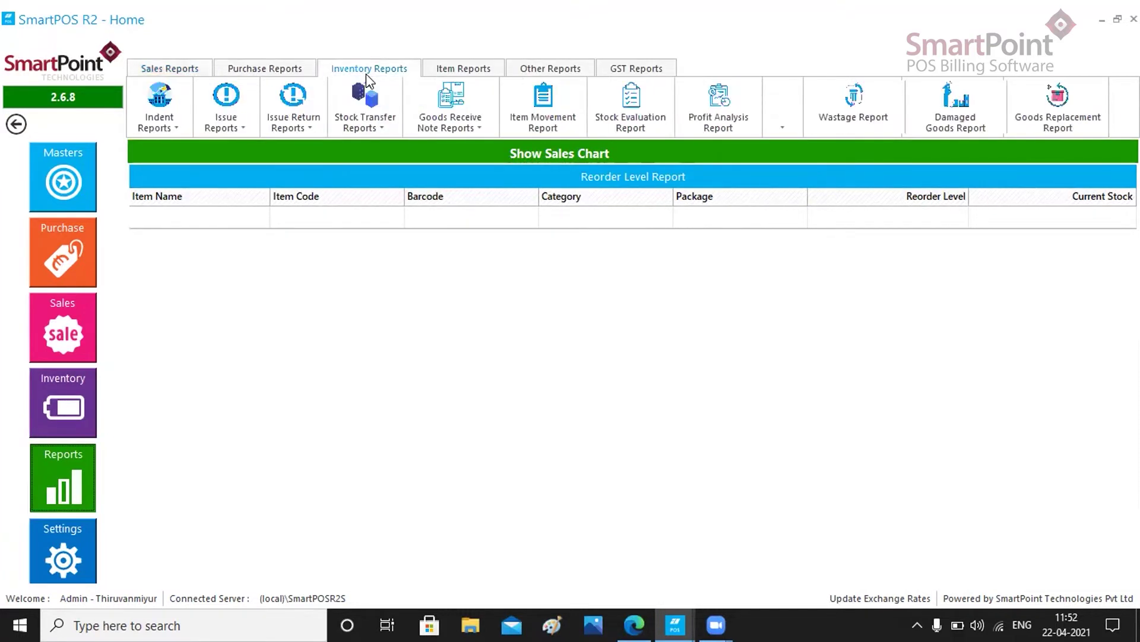
{"action": "left_click", "coordinate": [560, 119]}
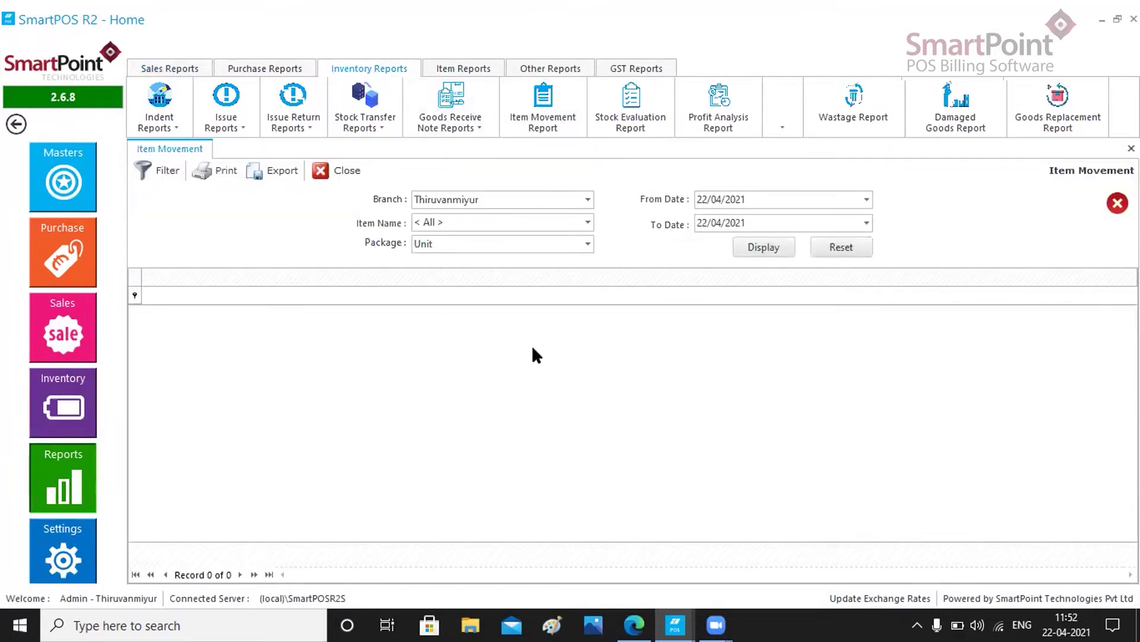
Step: Set the report's From Date to 22/02/2021 and display the movement of all items
{"action": "left_click", "coordinate": [721, 198]}
{"action": "key", "text": "Down"}
{"action": "key", "text": "Down"}
{"action": "left_click", "coordinate": [762, 249]}
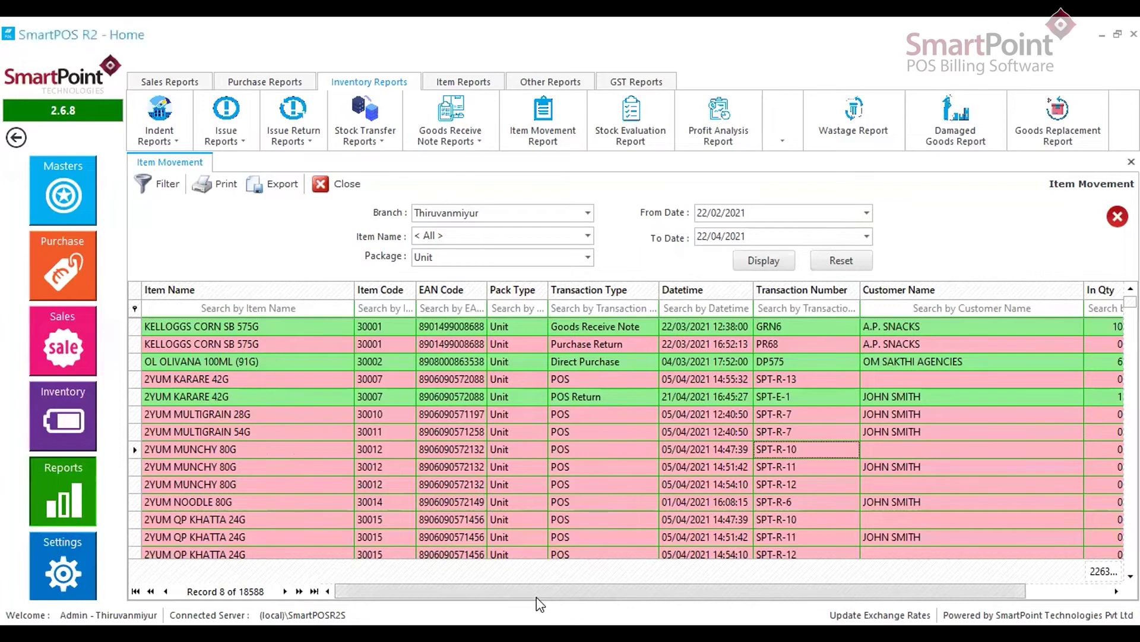
Step: Examine the item movement rows, including transaction type, transaction number, customer, in and out quantities and balance
{"action": "left_click_drag", "start_coordinate": [536, 597], "coordinate": [675, 601]}
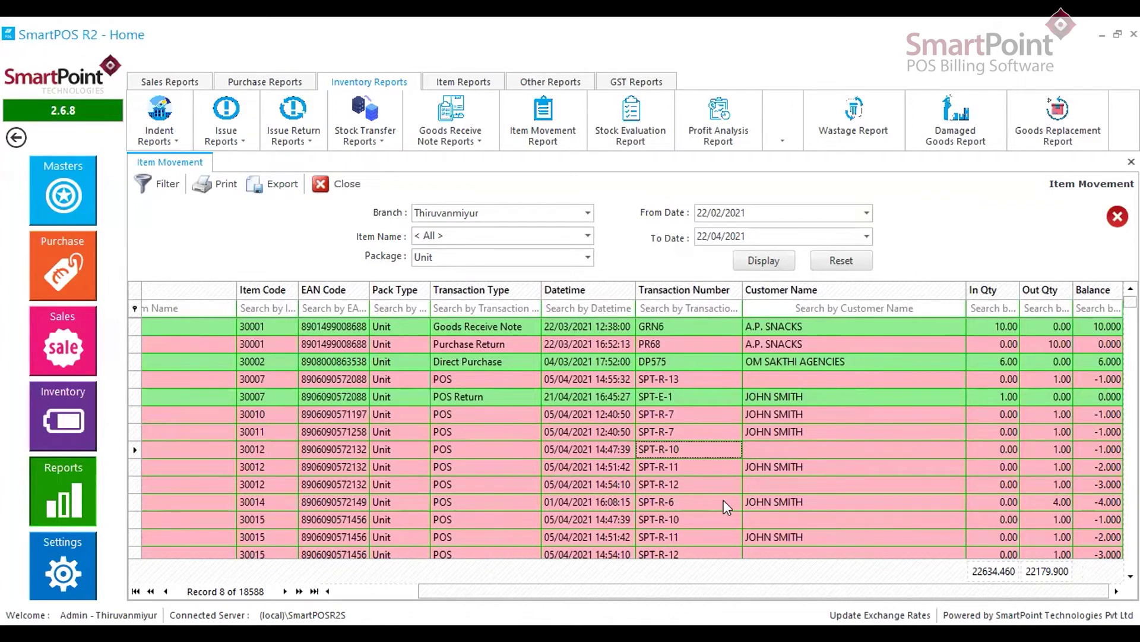
{"action": "left_click_drag", "start_coordinate": [747, 591], "coordinate": [613, 590]}
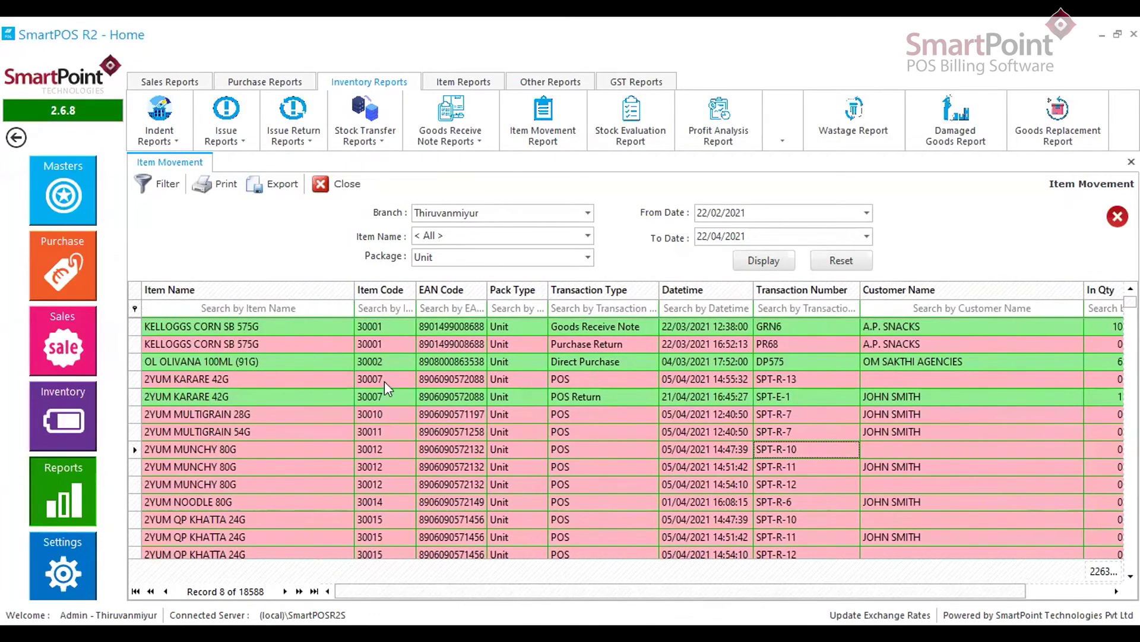
{"action": "left_click_drag", "start_coordinate": [503, 591], "coordinate": [578, 601]}
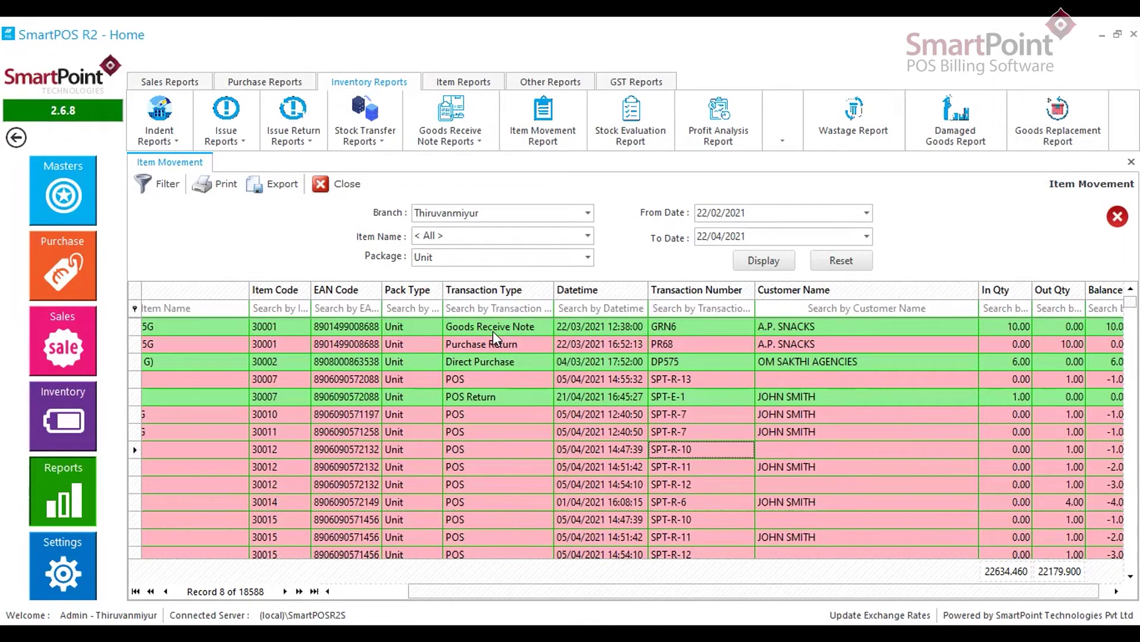
{"action": "left_click_drag", "start_coordinate": [622, 601], "coordinate": [671, 593]}
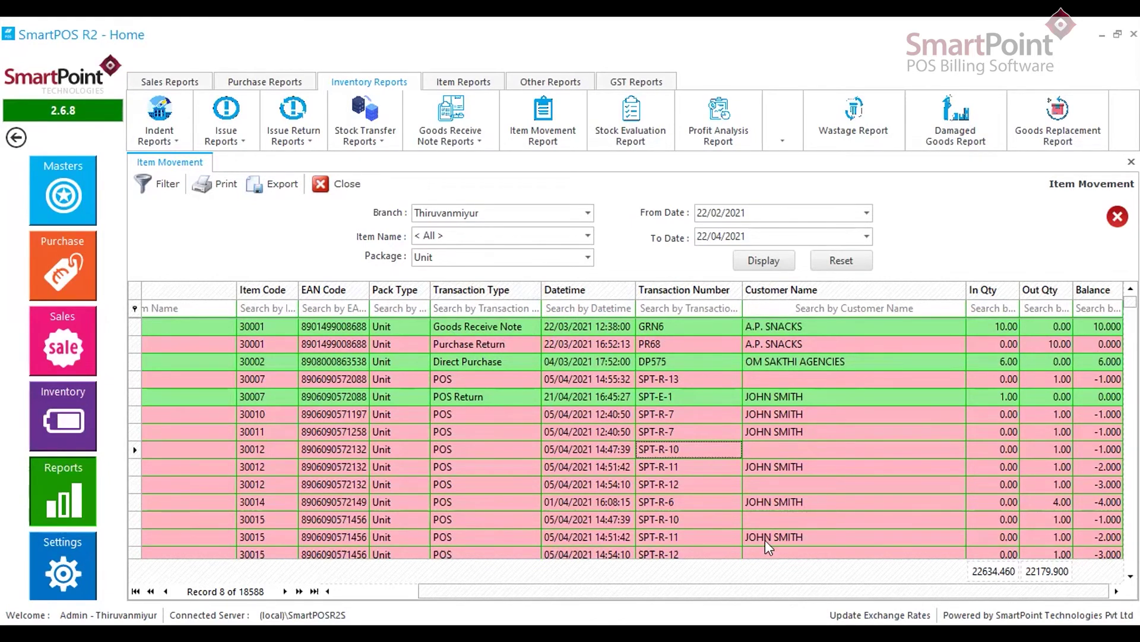
{"action": "left_click_drag", "start_coordinate": [713, 588], "coordinate": [501, 573]}
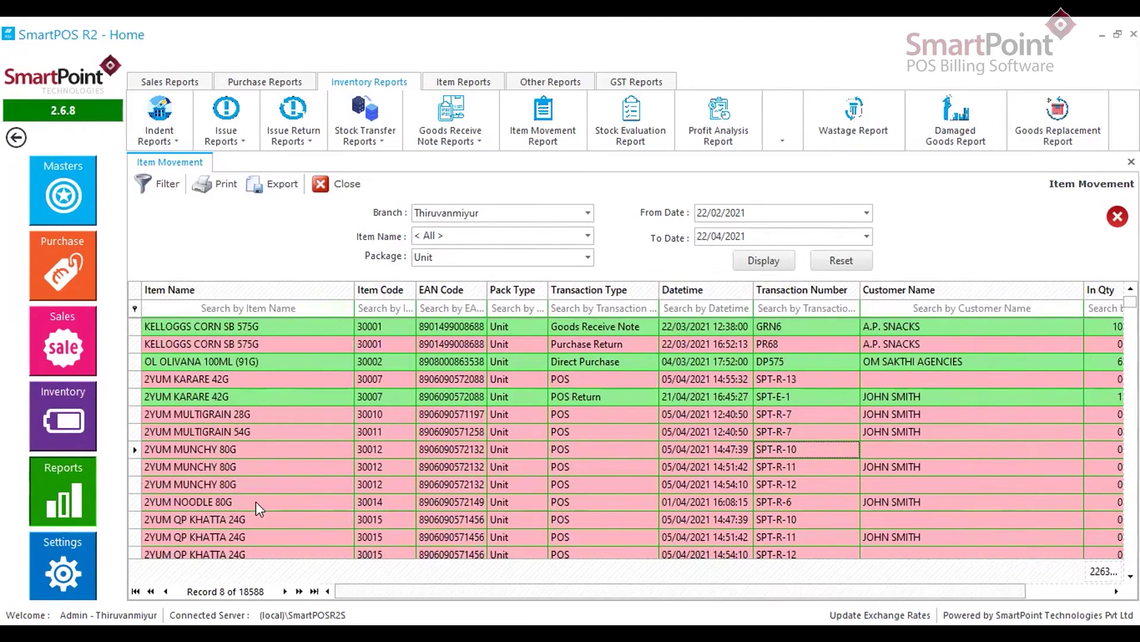
{"action": "mouse_move", "coordinate": [1130, 301]}
{"action": "left_mouse_down"}
{"action": "mouse_move", "coordinate": [1130, 344]}
{"action": "mouse_move", "coordinate": [1130, 301]}
{"action": "left_mouse_up"}
Step: Restrict the item movement report to 2YUM MUNCHY 80G with the package Unit and display it
{"action": "left_click", "coordinate": [585, 213]}
{"action": "left_click", "coordinate": [585, 214]}
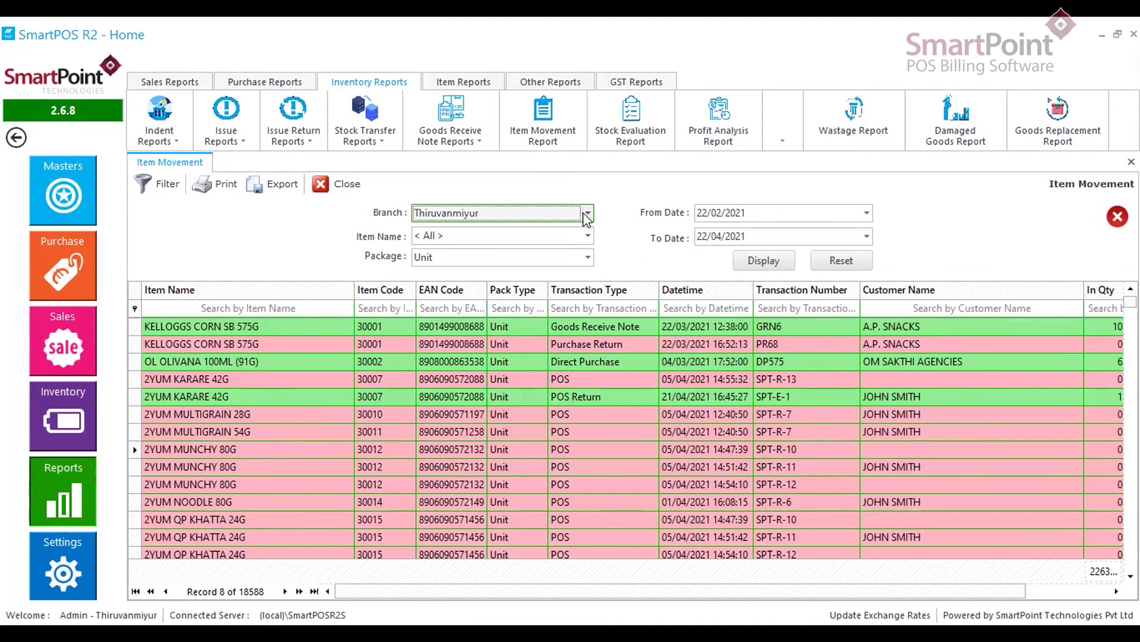
{"action": "left_click", "coordinate": [587, 237]}
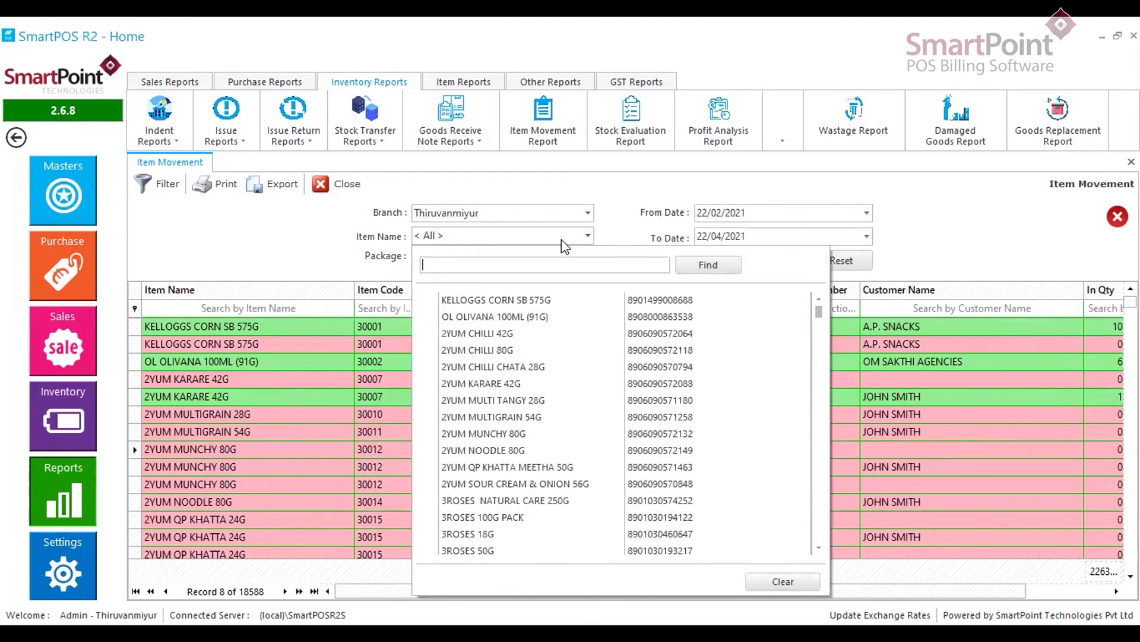
{"action": "left_click", "coordinate": [460, 441]}
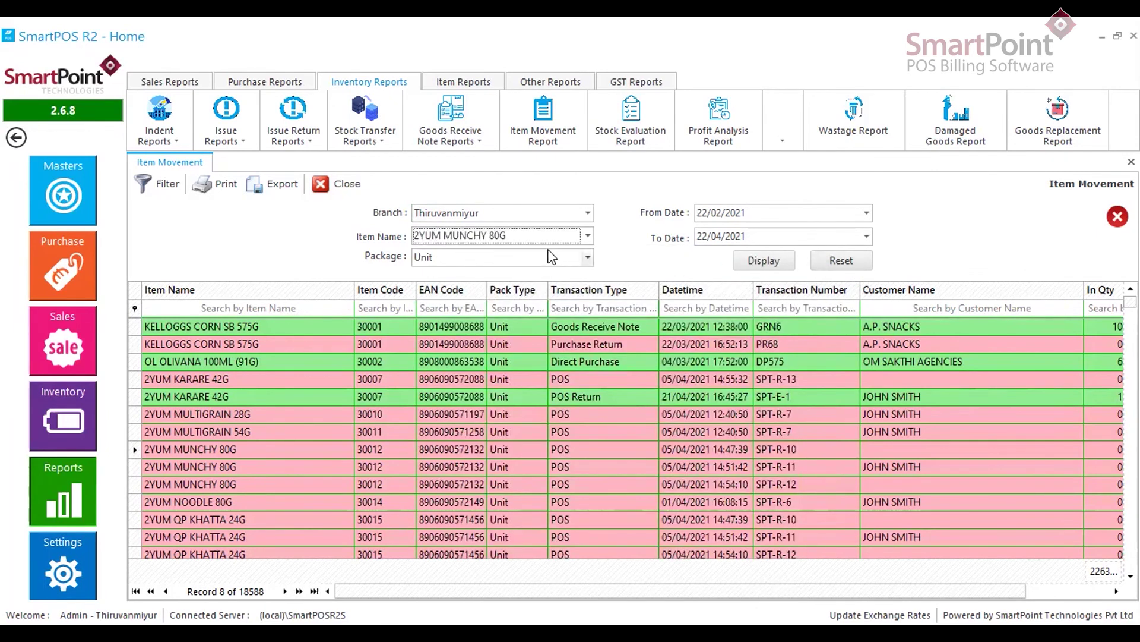
{"action": "left_click", "coordinate": [579, 257]}
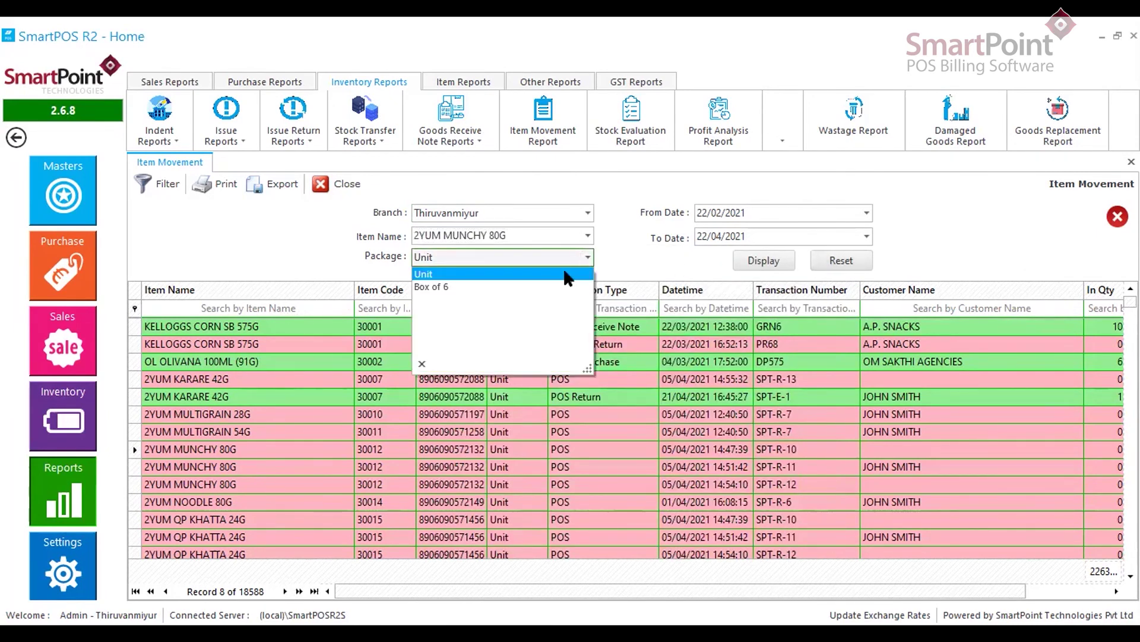
{"action": "left_click", "coordinate": [565, 273]}
{"action": "left_click", "coordinate": [771, 261]}
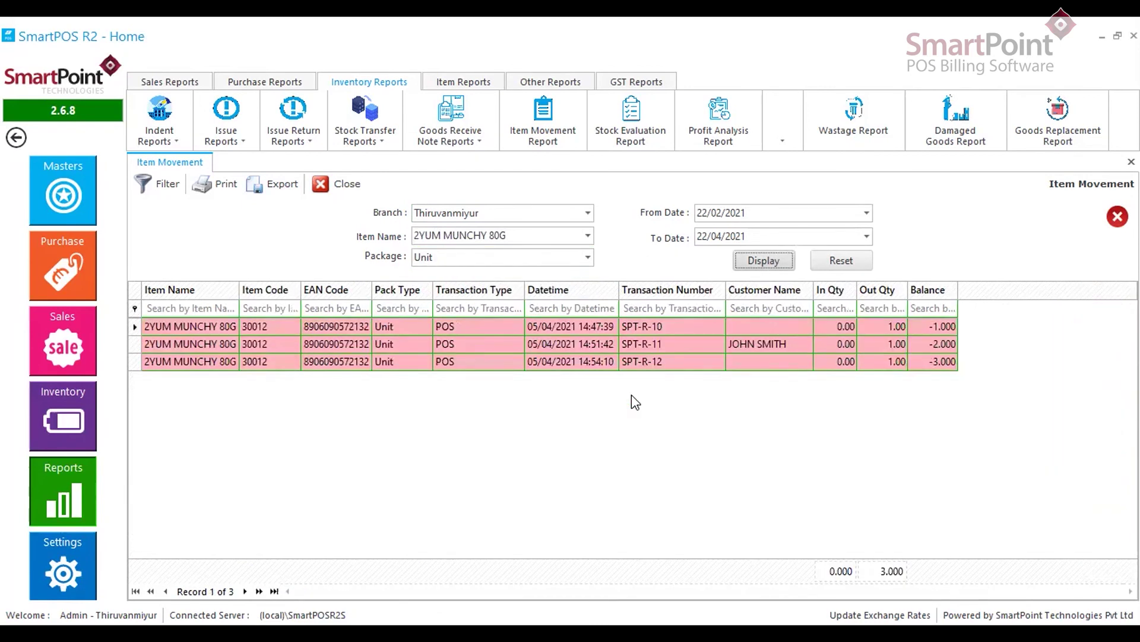